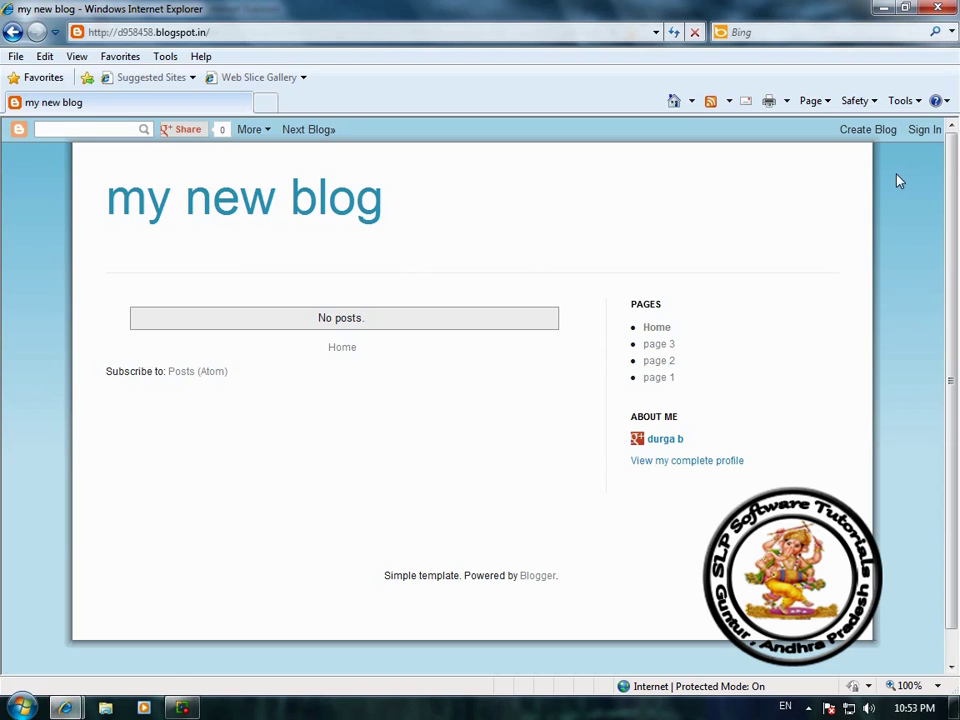
Sign in to Blogger with the account's saved credentials and switch the dashboard's display language to Telugu
{"action": "left_click", "coordinate": [868, 130]}
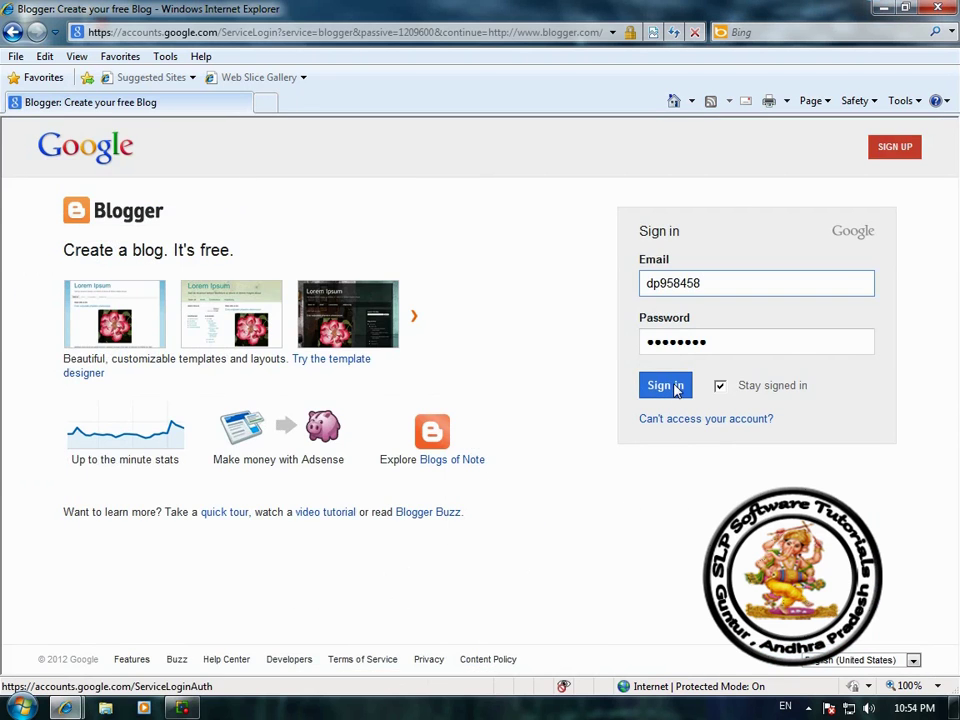
{"action": "left_click", "coordinate": [677, 386]}
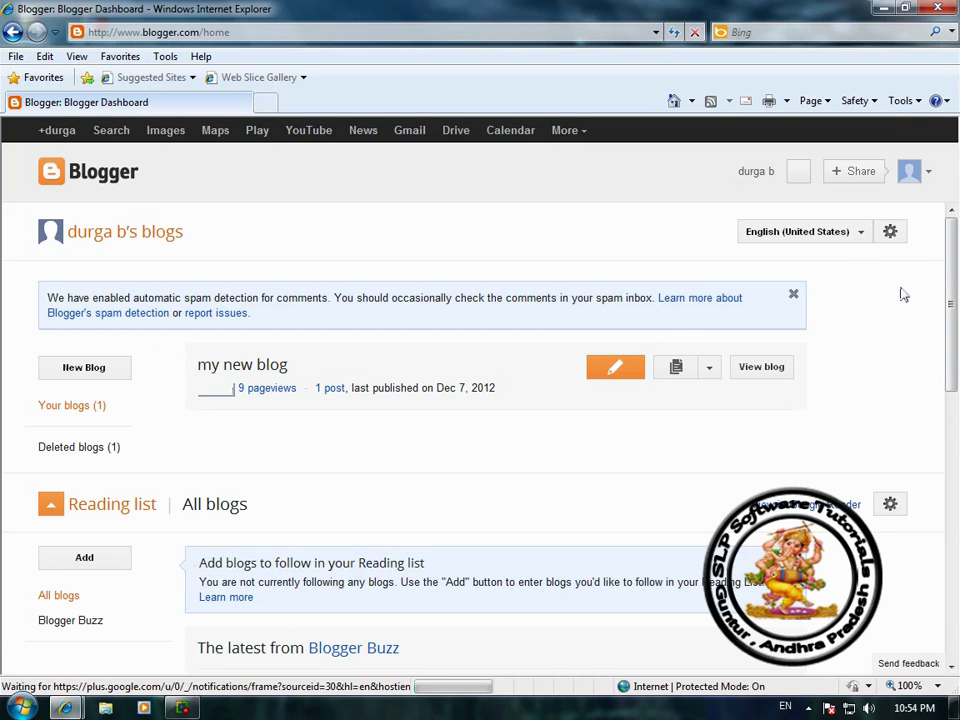
{"action": "left_click", "coordinate": [861, 233]}
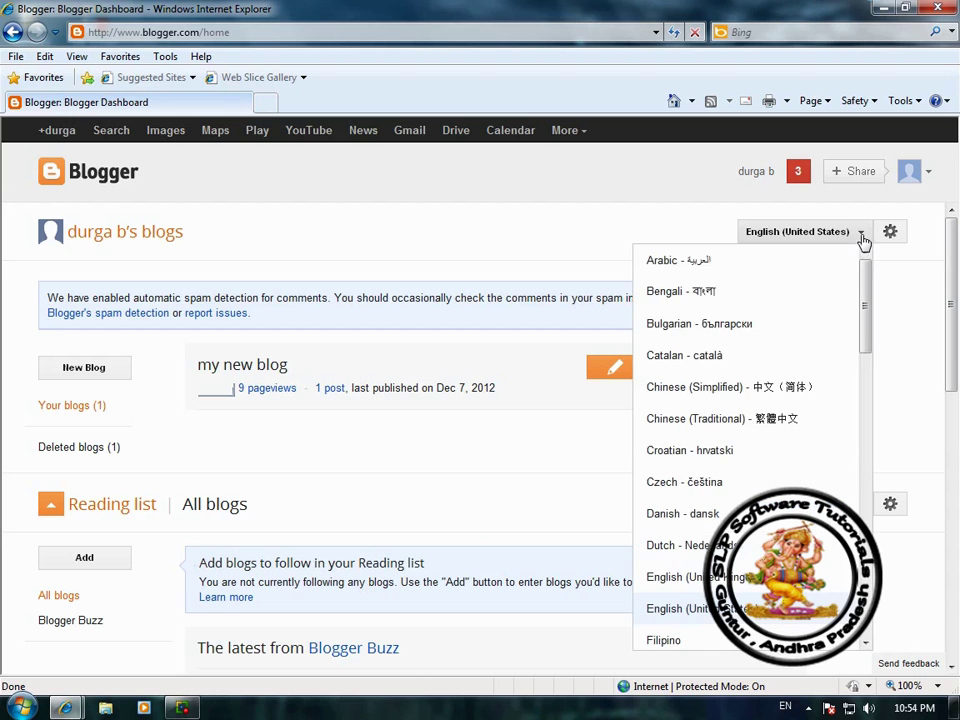
{"action": "left_click_drag", "start_coordinate": [865, 300], "coordinate": [866, 560]}
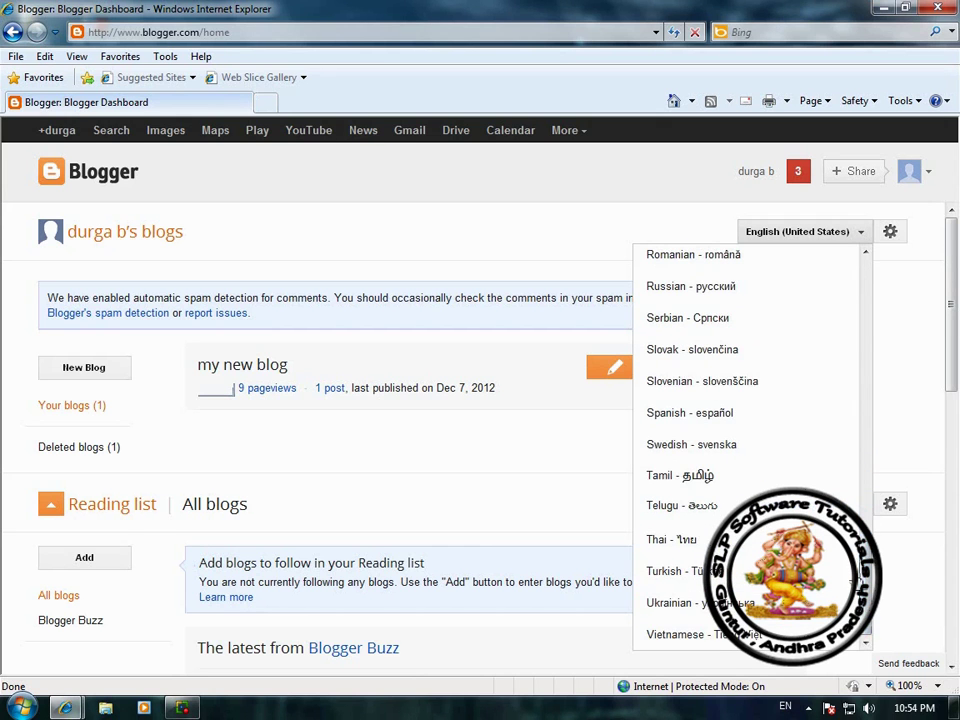
{"action": "left_click", "coordinate": [690, 506]}
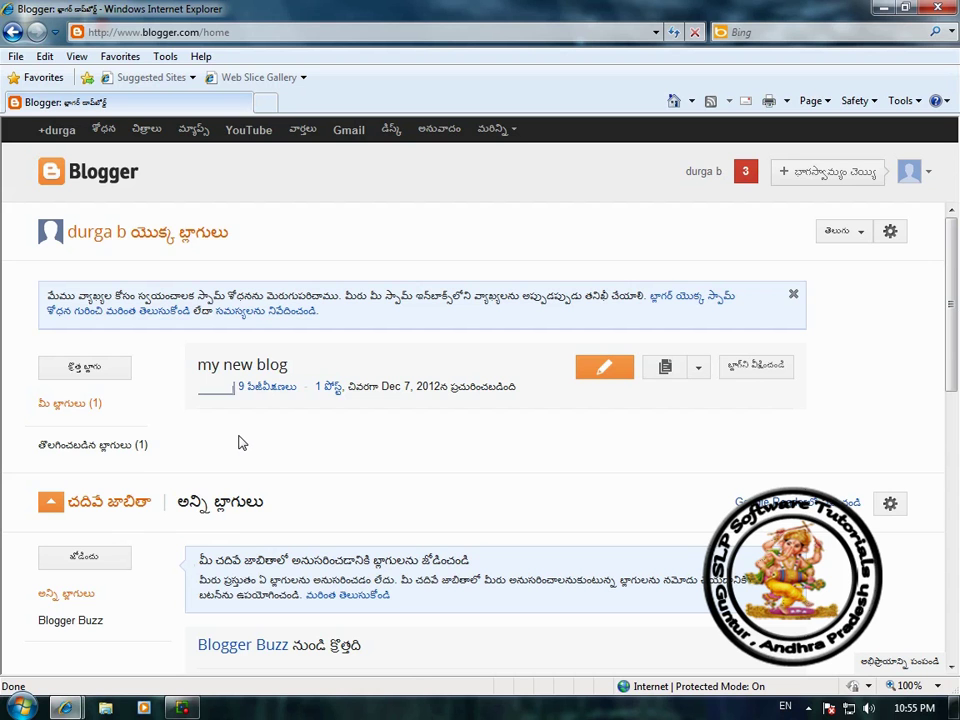
Open the language and formatting settings of my new blog to check the blog language and transliteration options
{"action": "left_click", "coordinate": [231, 369]}
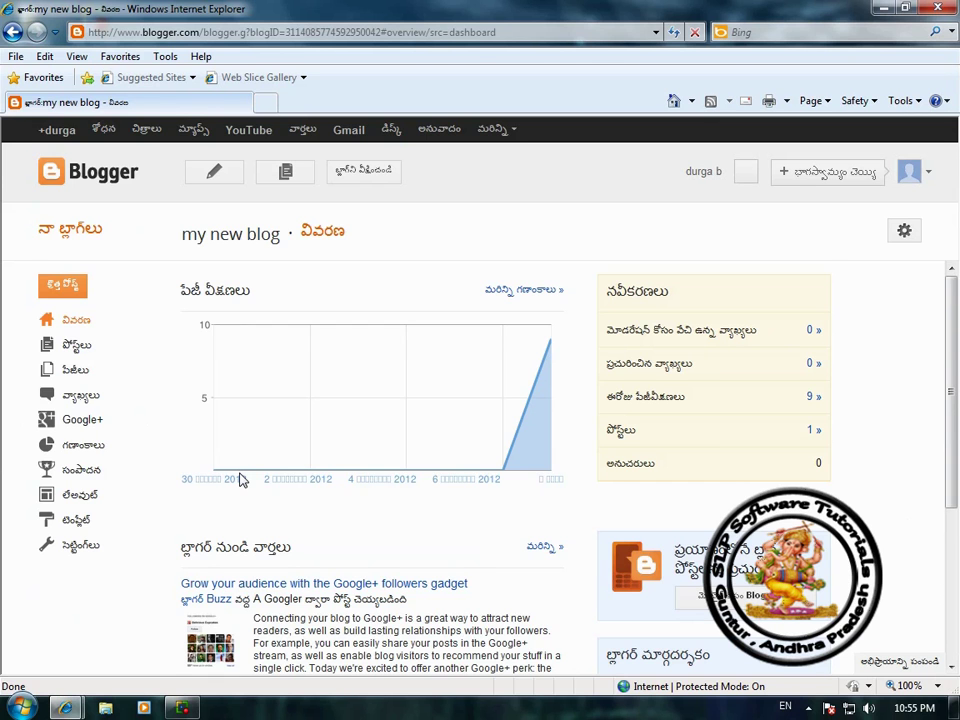
{"action": "scroll", "coordinate": [238, 475], "scroll_direction": "down", "scroll_amount": 1}
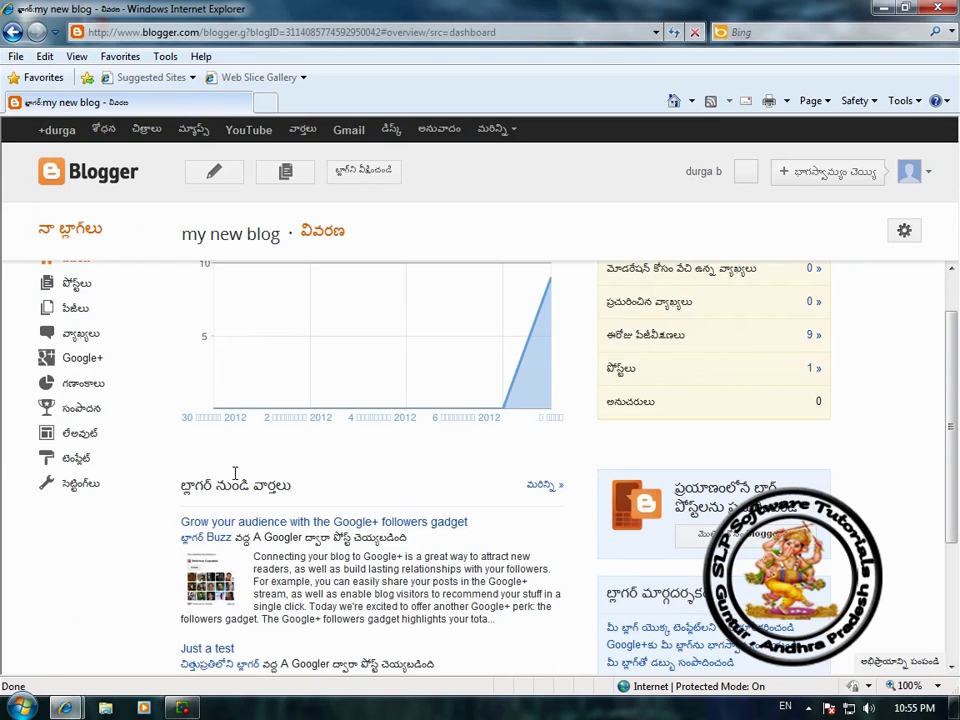
{"action": "left_click", "coordinate": [87, 488]}
{"action": "left_click", "coordinate": [133, 563]}
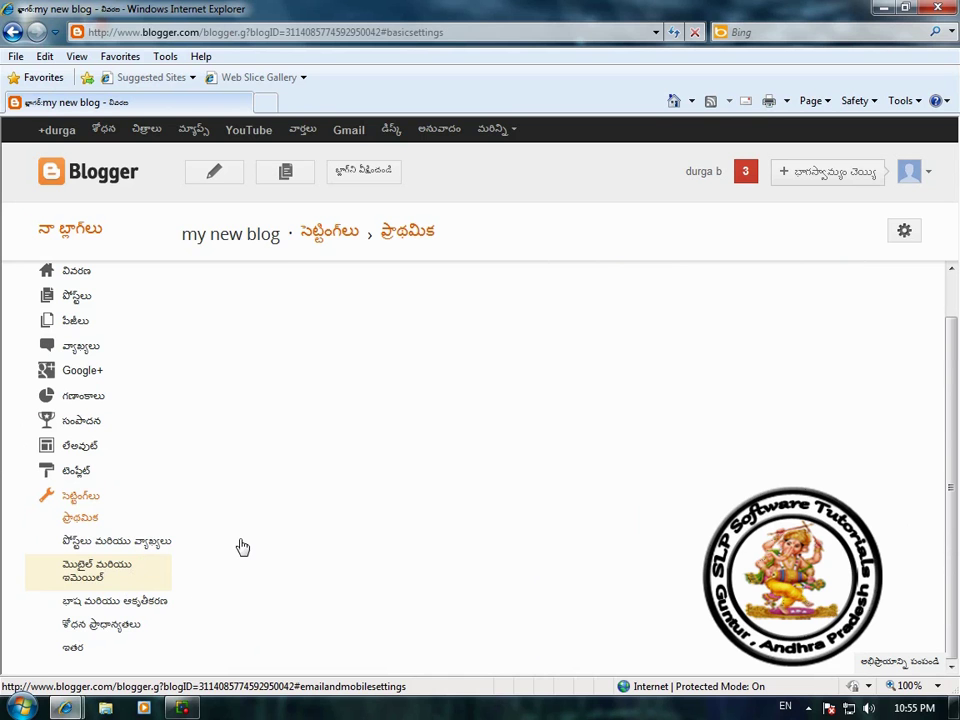
{"action": "left_click", "coordinate": [100, 606]}
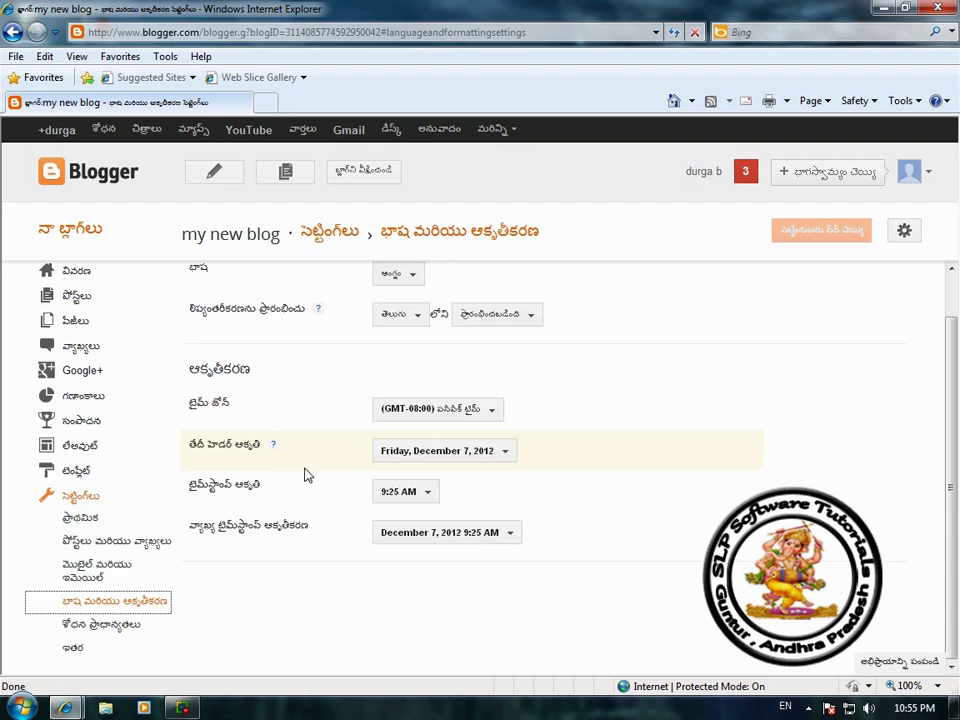
{"action": "scroll", "coordinate": [583, 354], "scroll_direction": "up", "scroll_amount": 1}
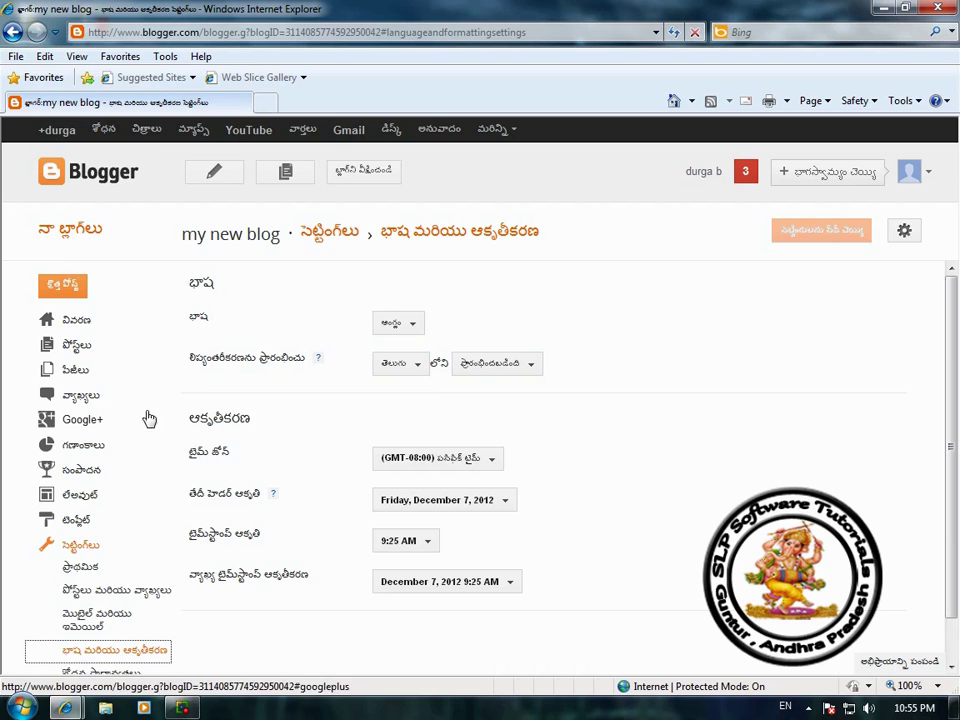
Open the draft post titled Telugu for editing from the blog's list of posts
{"action": "left_click", "coordinate": [70, 347]}
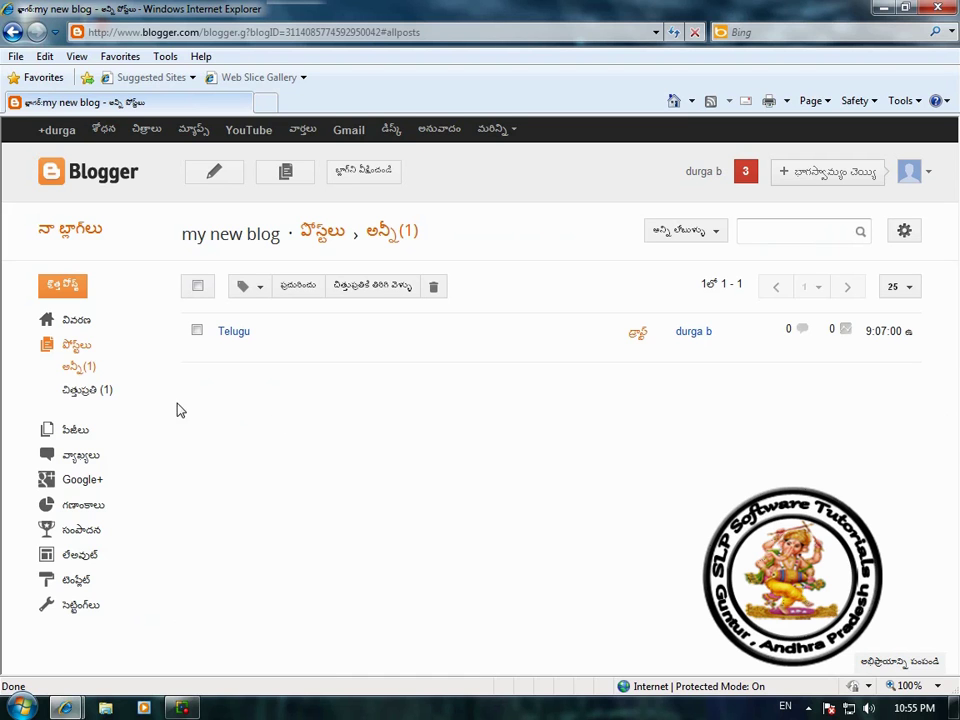
{"action": "mouse_move", "coordinate": [236, 345]}
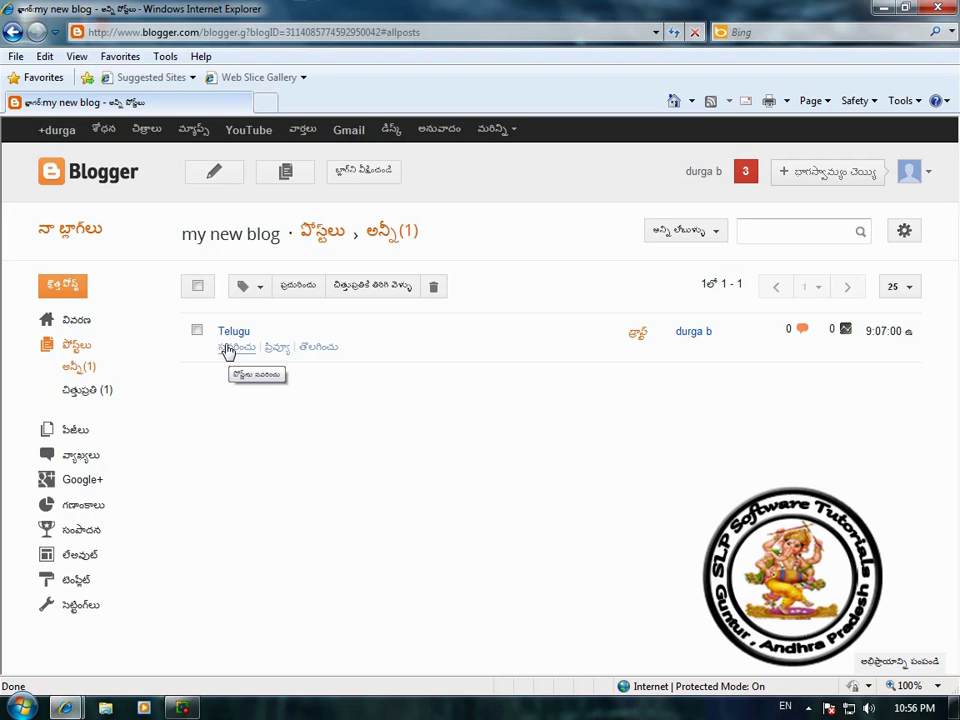
{"action": "left_click", "coordinate": [227, 348]}
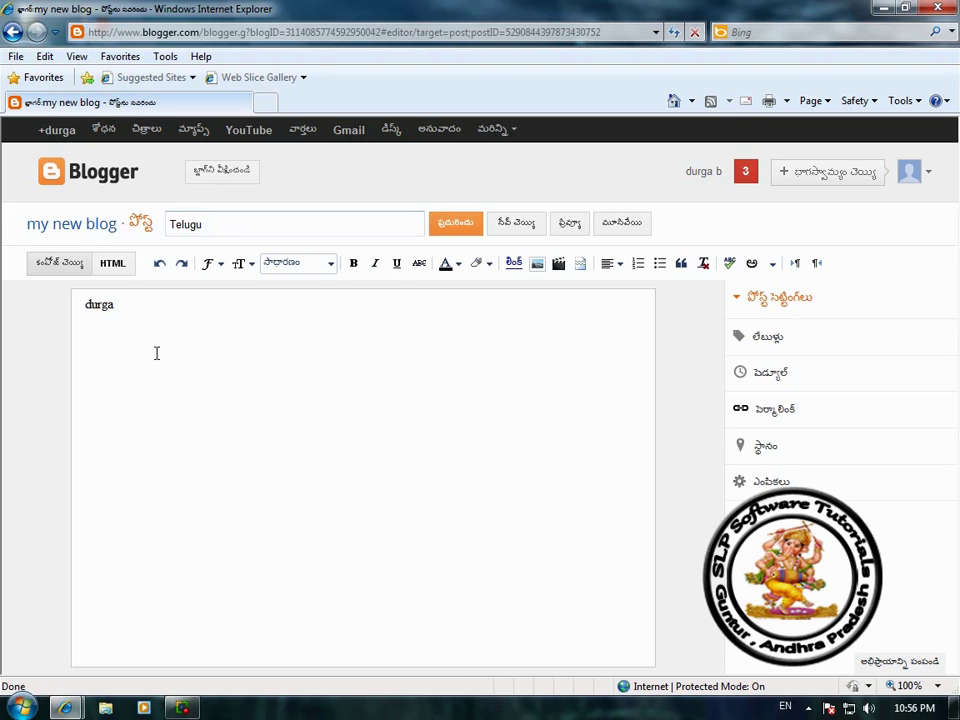
Delete the existing body text of the post
{"action": "left_click", "coordinate": [118, 306]}
{"action": "key", "text": "BackSpace"}
{"action": "key", "text": "BackSpace"}
{"action": "key", "text": "BackSpace"}
{"action": "key", "text": "BackSpace"}
{"action": "key", "text": "BackSpace"}
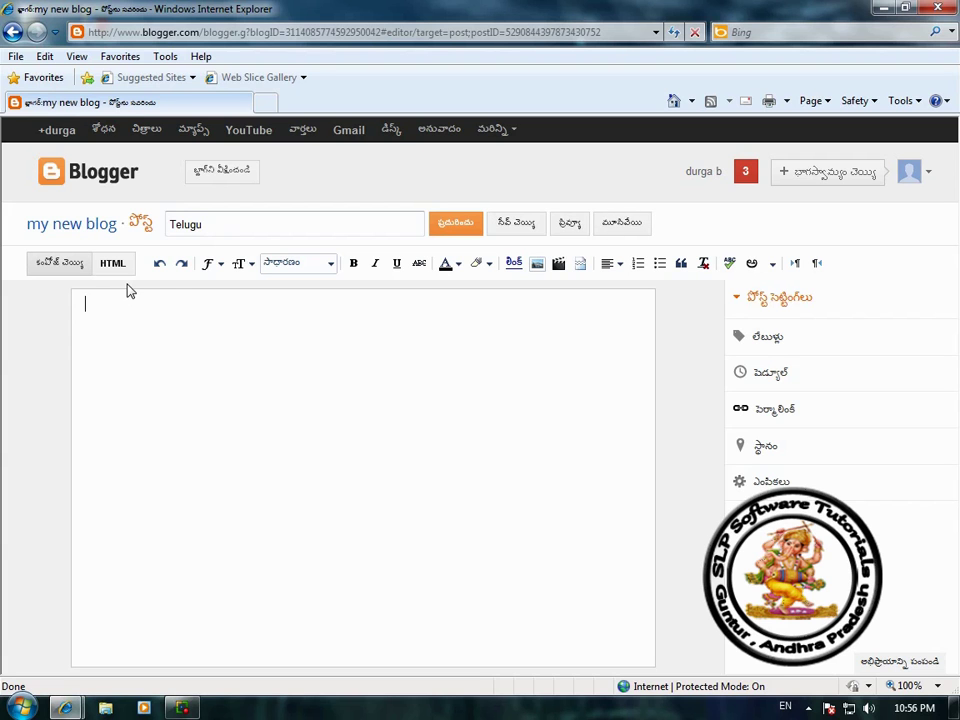
Turn on Telugu transliteration in the post editor and enter ippudu as the suggested word ఇప్పుడు
{"action": "left_click", "coordinate": [752, 265]}
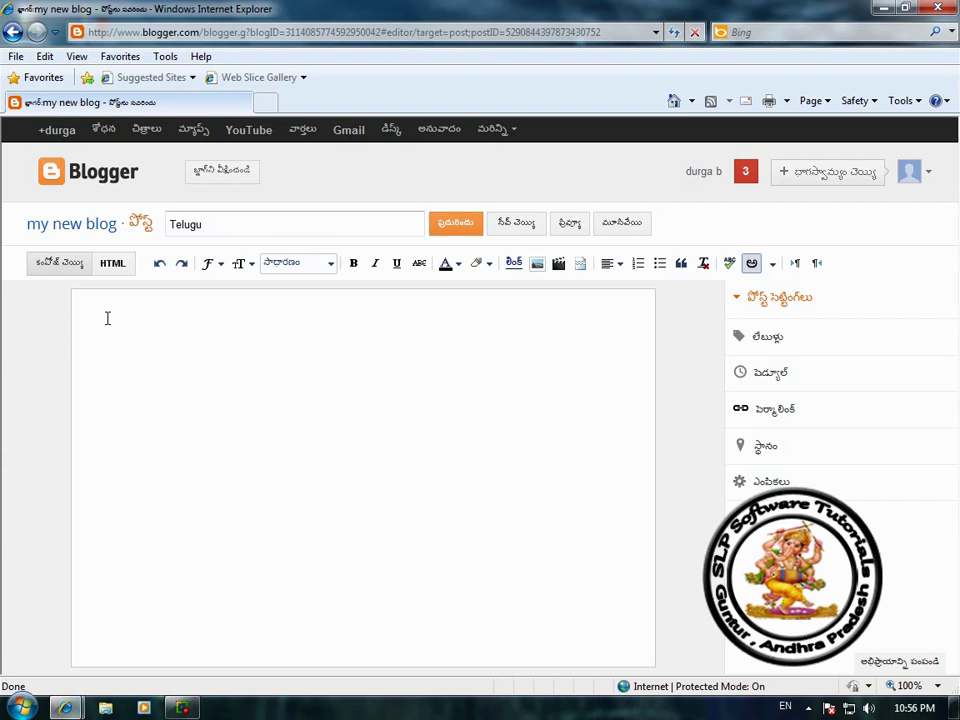
{"action": "type", "text": "i"}
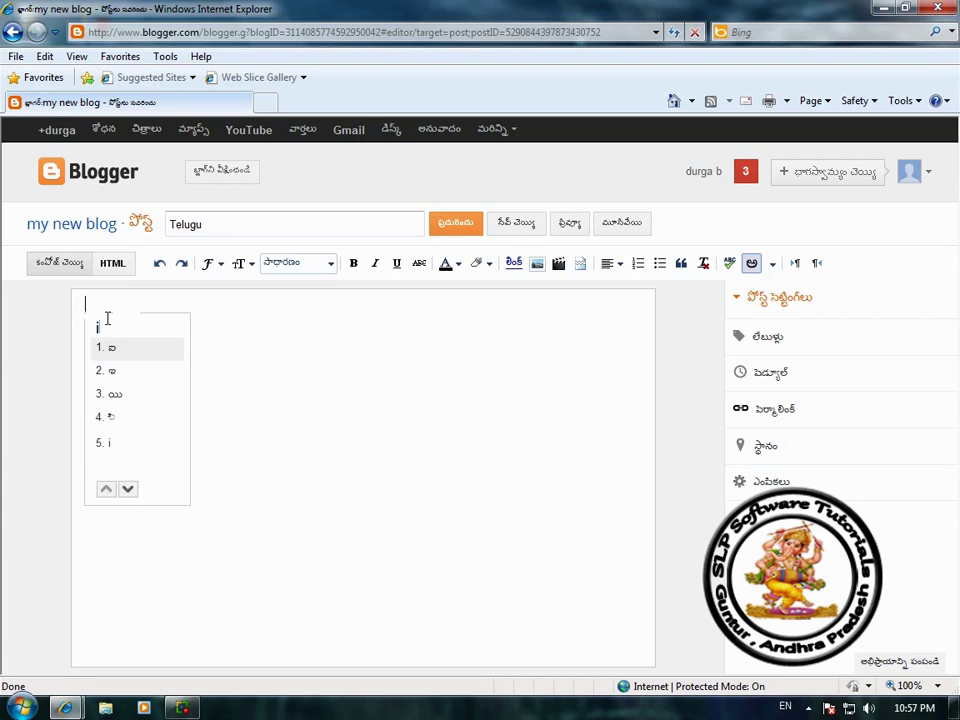
{"action": "type", "text": "ppud"}
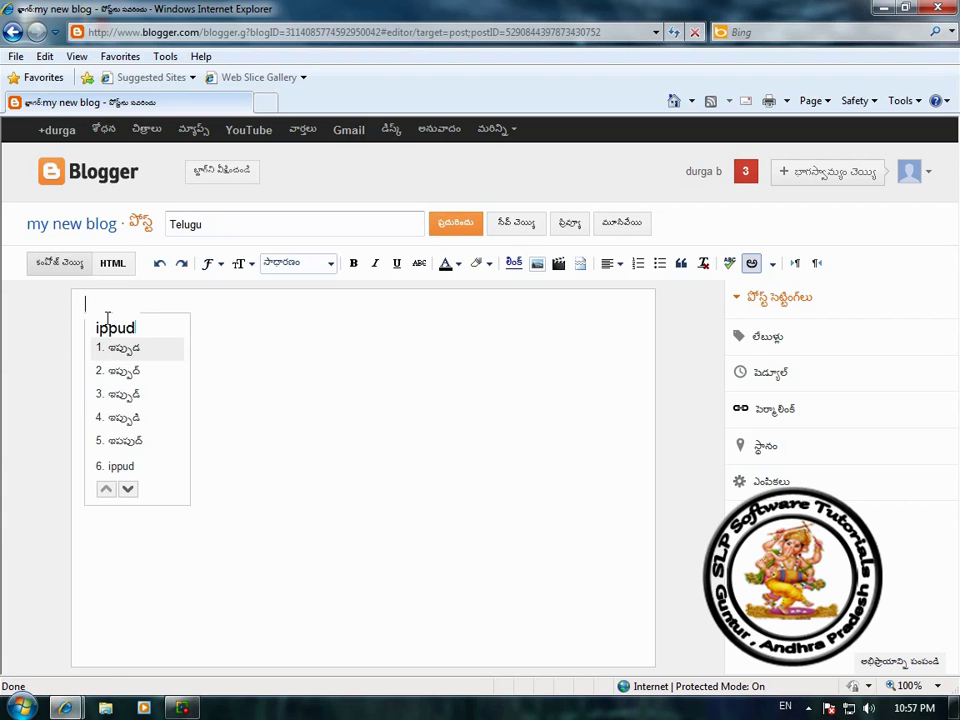
{"action": "type", "text": "u"}
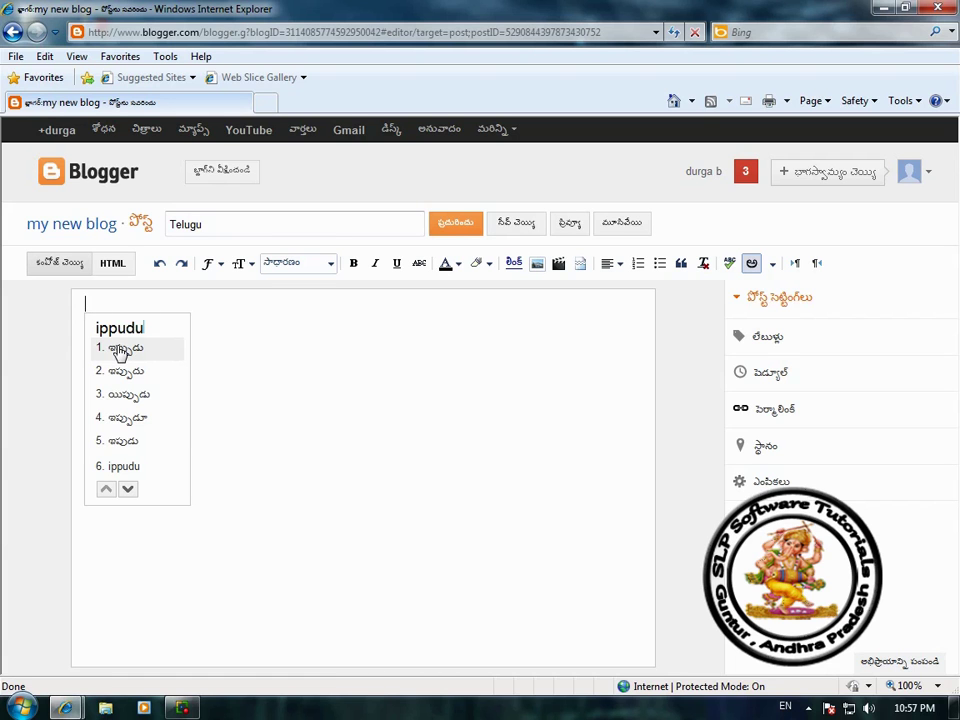
{"action": "left_click", "coordinate": [120, 352]}
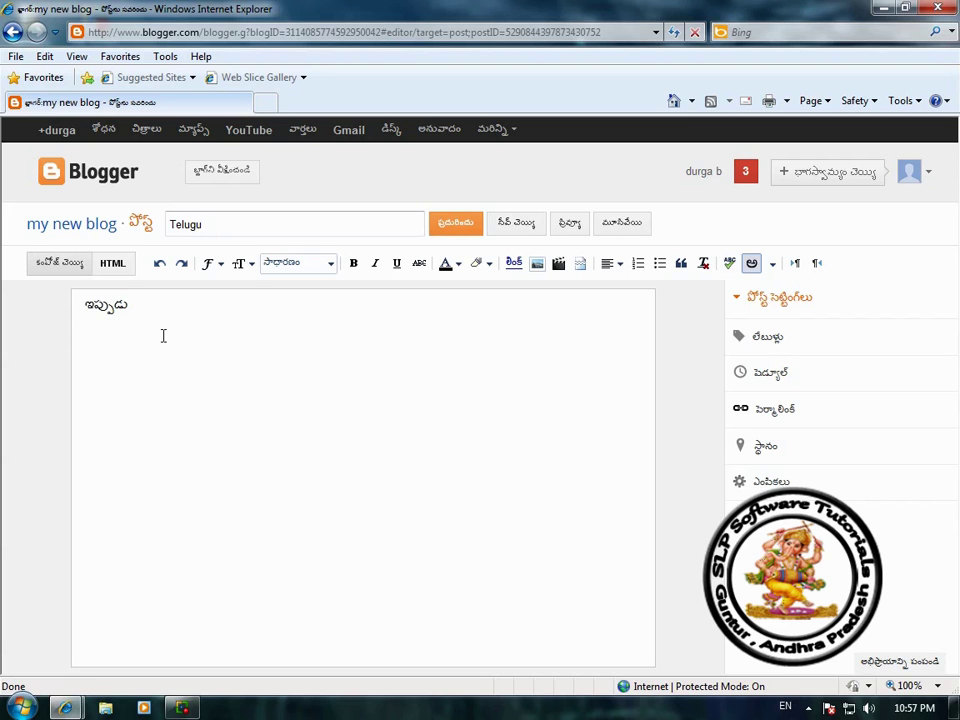
Add the English word online after ఇప్పుడు with transliteration switched off, and turn transliteration back on
{"action": "type", "text": "online"}
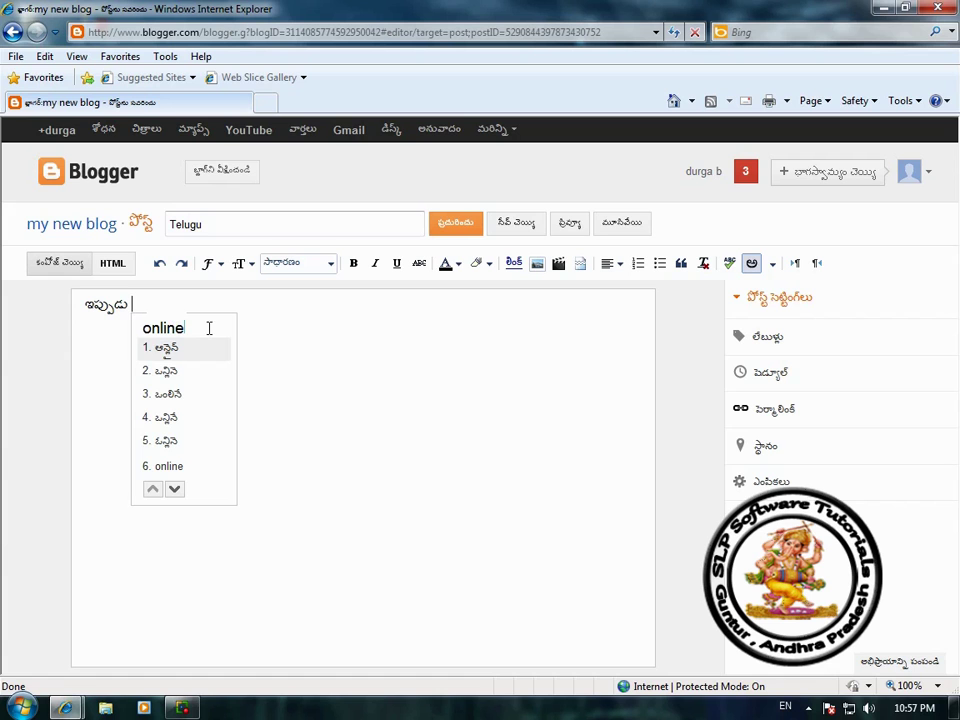
{"action": "key", "text": "Escape"}
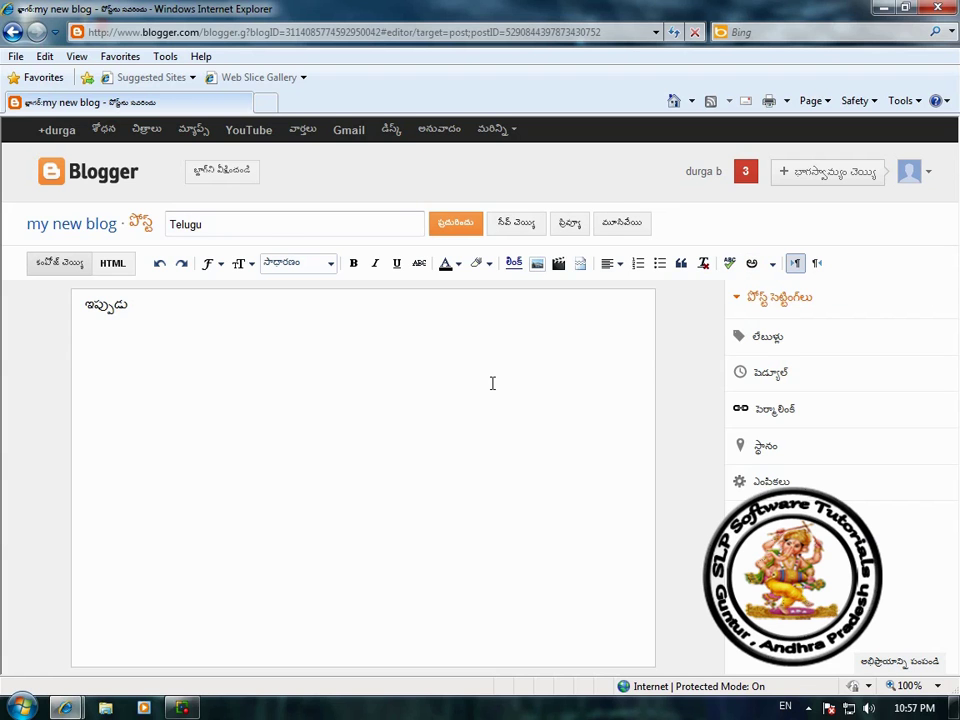
{"action": "type", "text": "online"}
{"action": "left_click", "coordinate": [751, 263]}
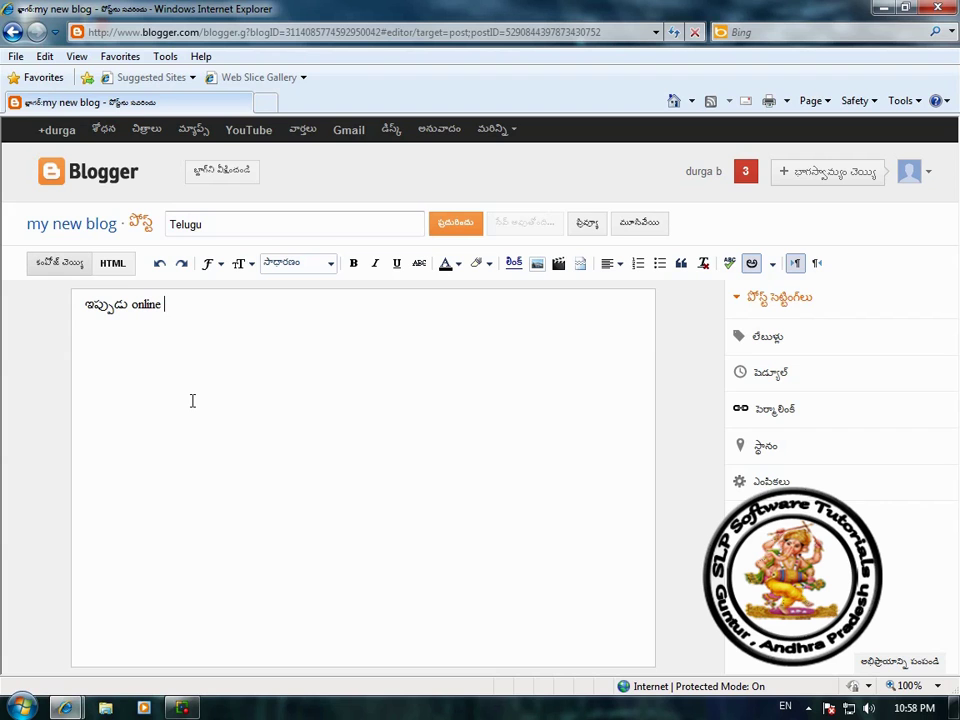
Continue the sentence with లో బ్లాగ్, transliterated from lo and blog
{"action": "type", "text": "lo"}
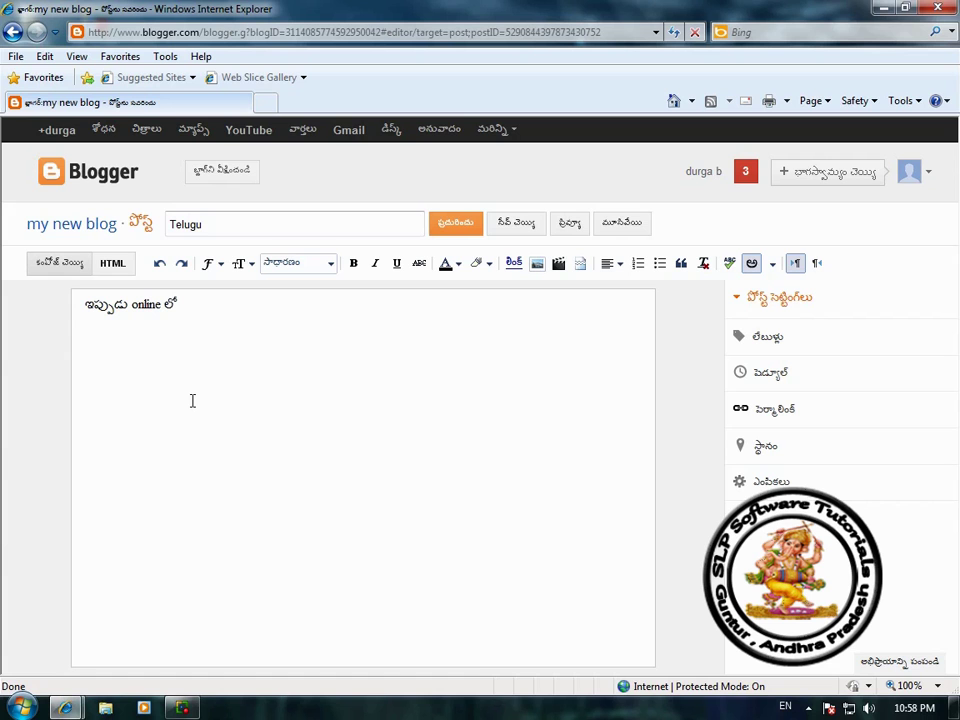
{"action": "type", "text": "bl"}
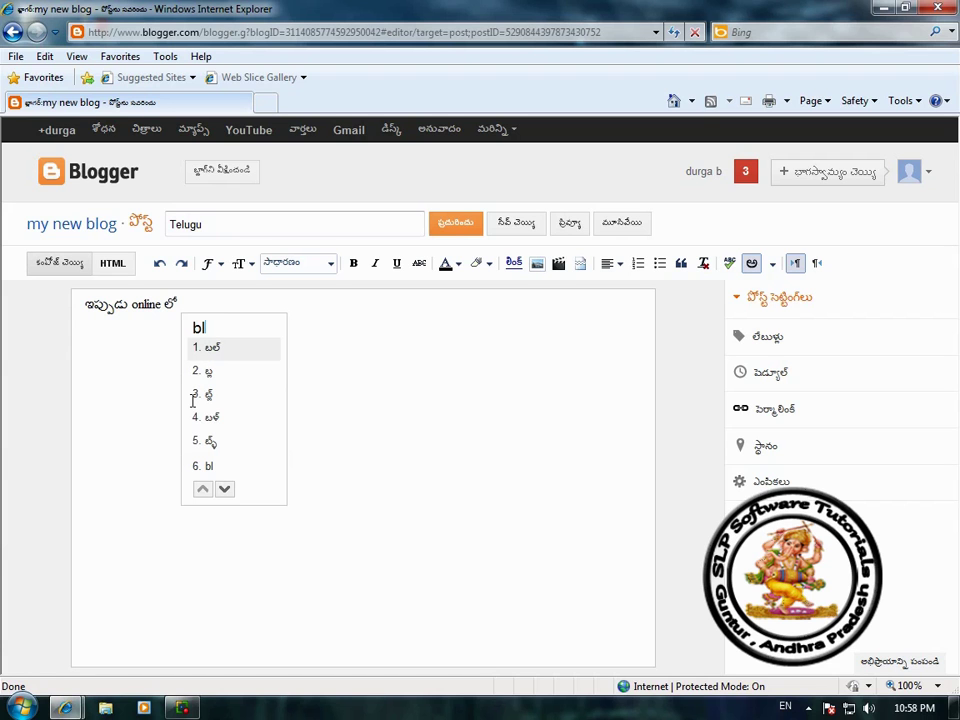
{"action": "type", "text": "og"}
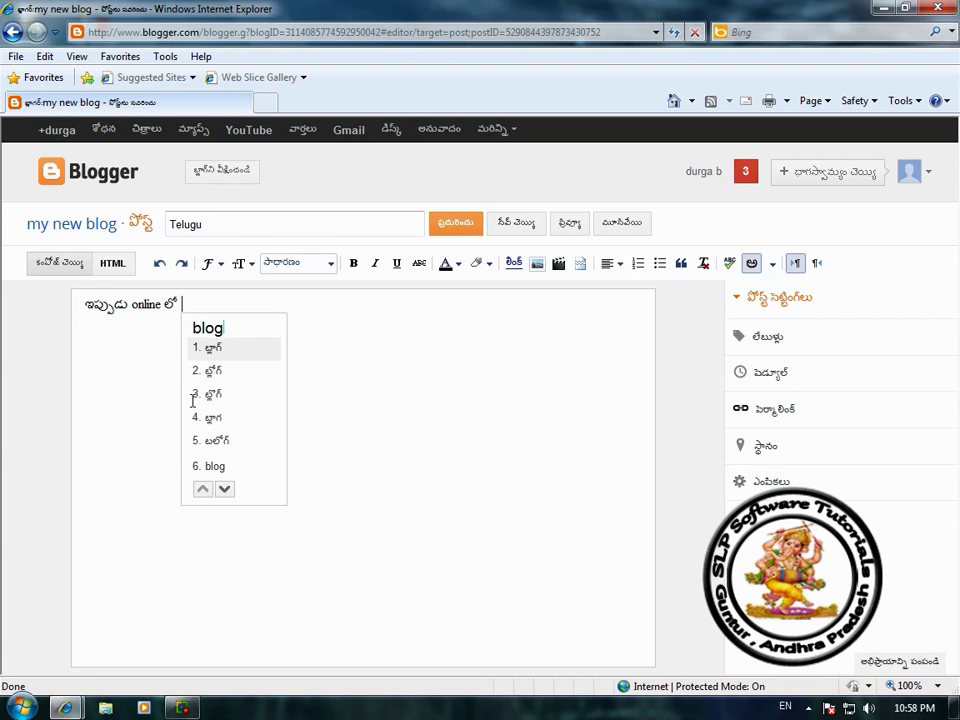
{"action": "type", "text": "lanu"}
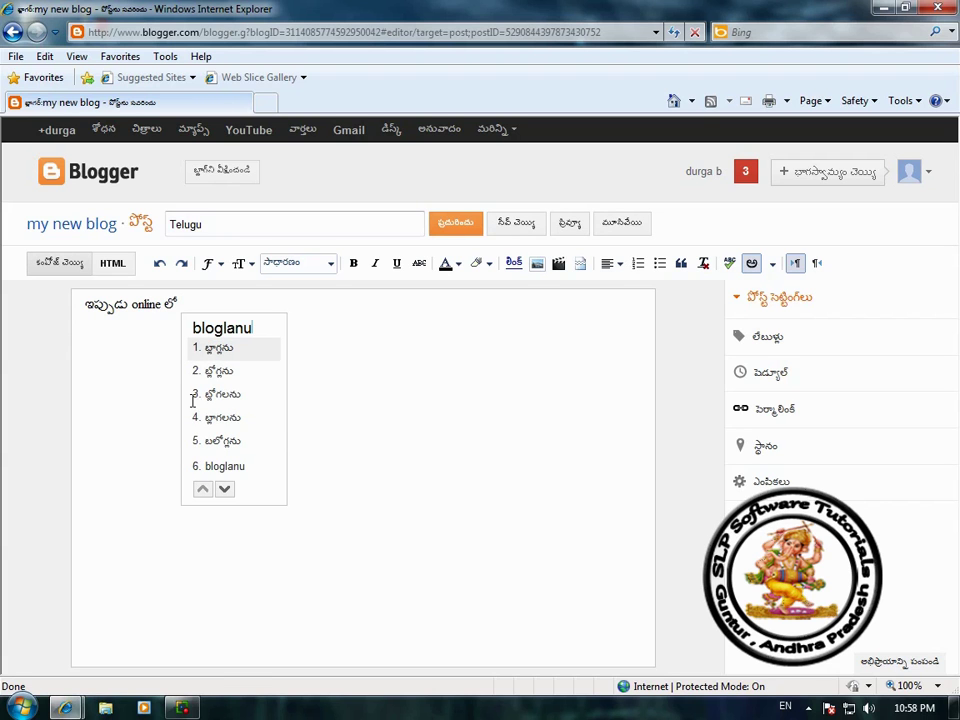
{"action": "key", "text": "BackSpace"}
{"action": "key", "text": "BackSpace"}
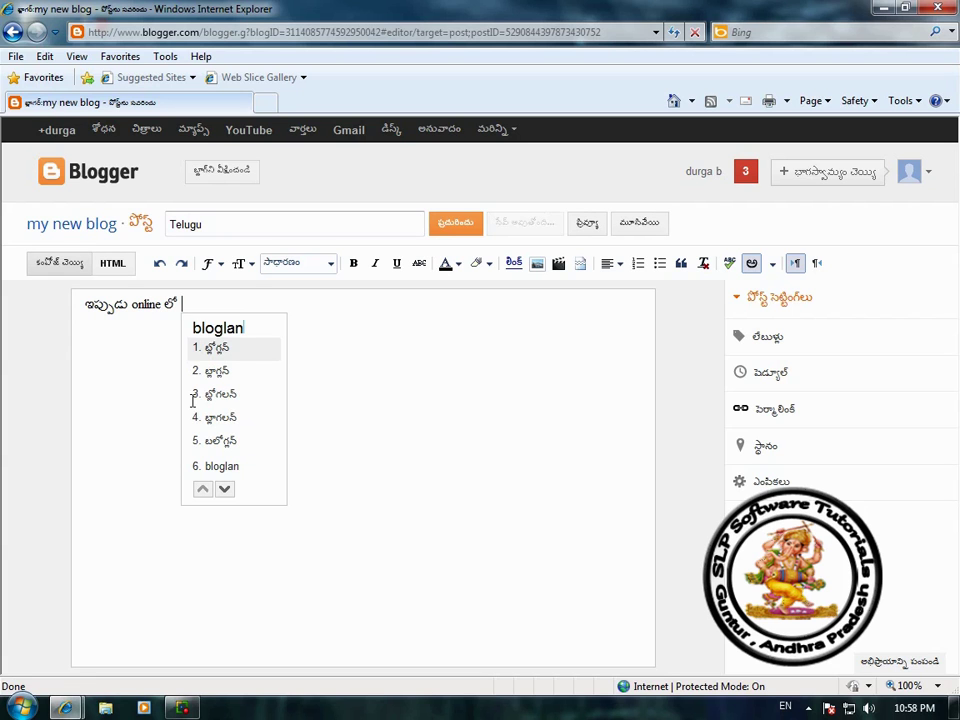
{"action": "key", "text": "BackSpace"}
{"action": "key", "text": "BackSpace"}
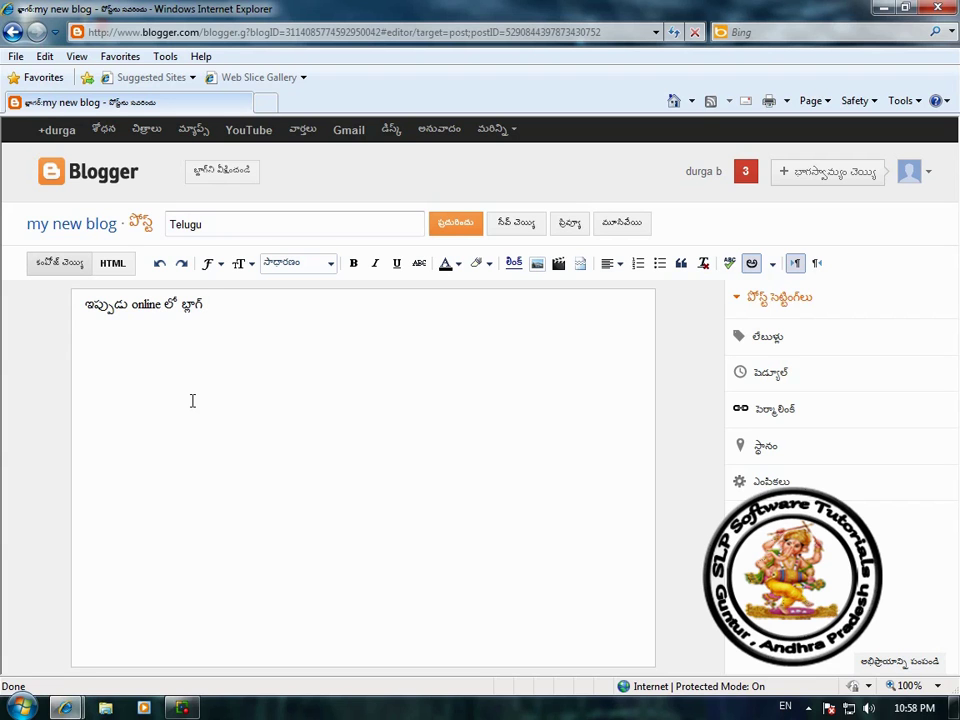
Add the words ను తెలుగు లో to the sentence, transliterated from nu telugu lo
{"action": "type", "text": "nu telu"}
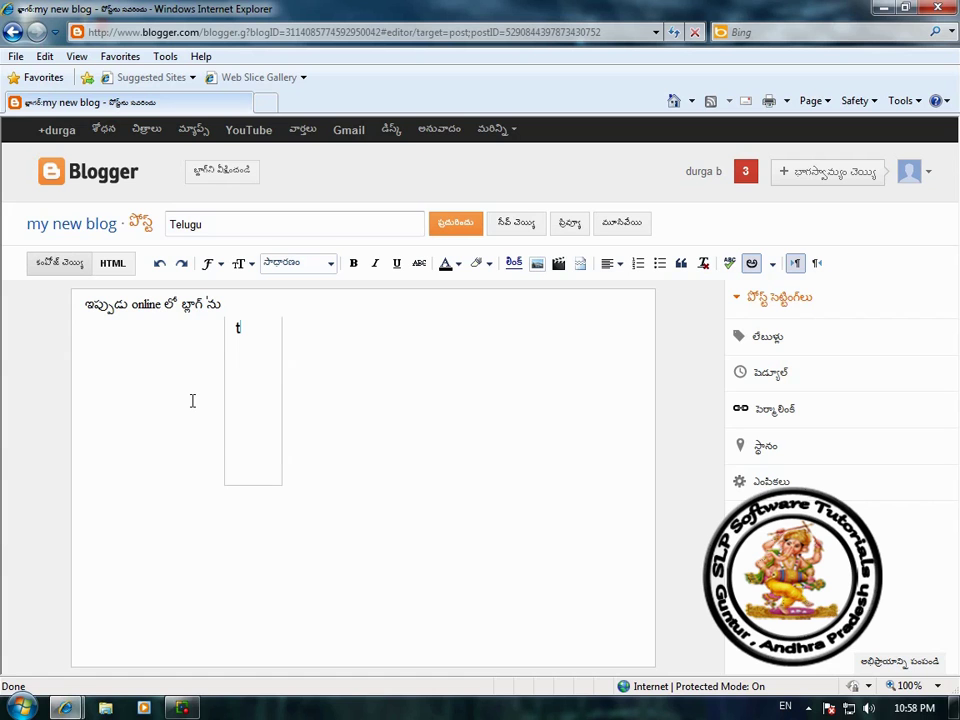
{"action": "type", "text": "gu"}
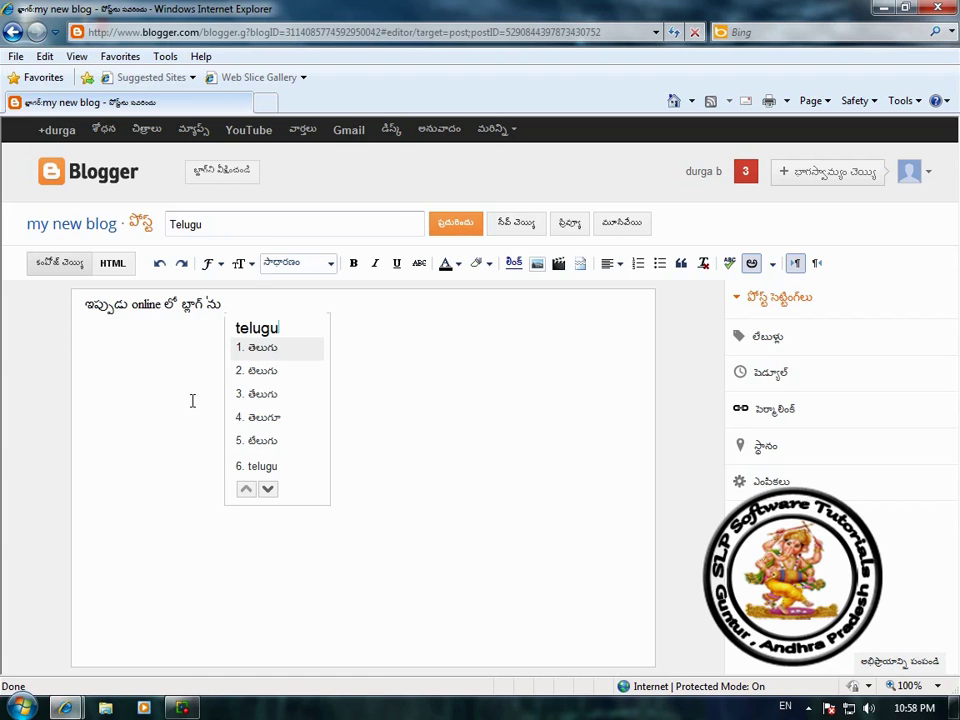
{"action": "type", "text": " lo "}
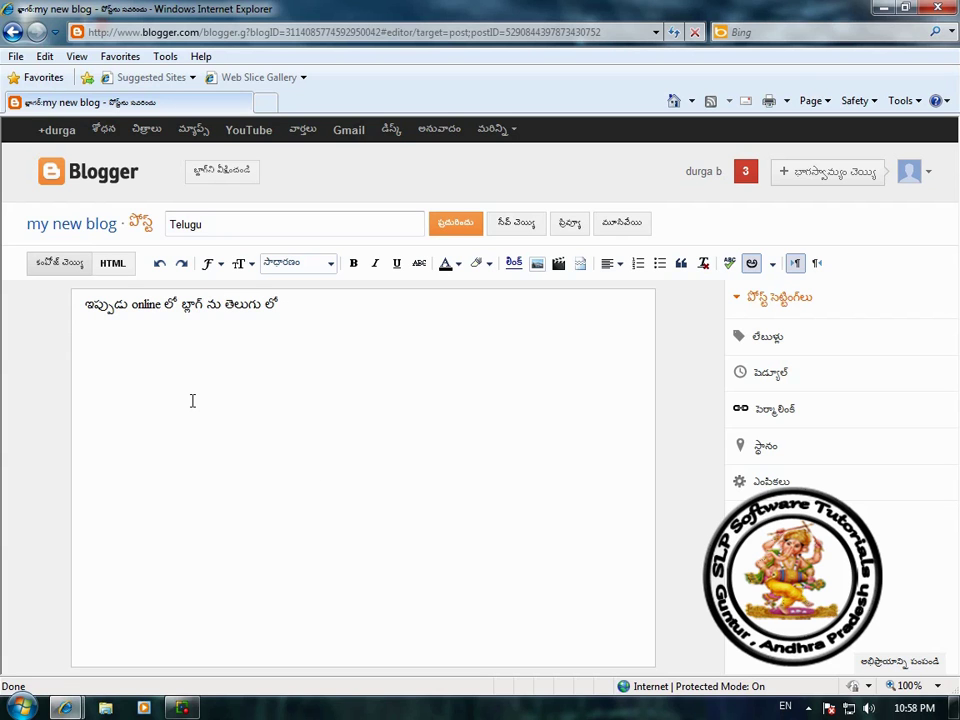
Finish the sentence with రాయవచ్చు, transliterated from rayavachchu
{"action": "type", "text": "ray"}
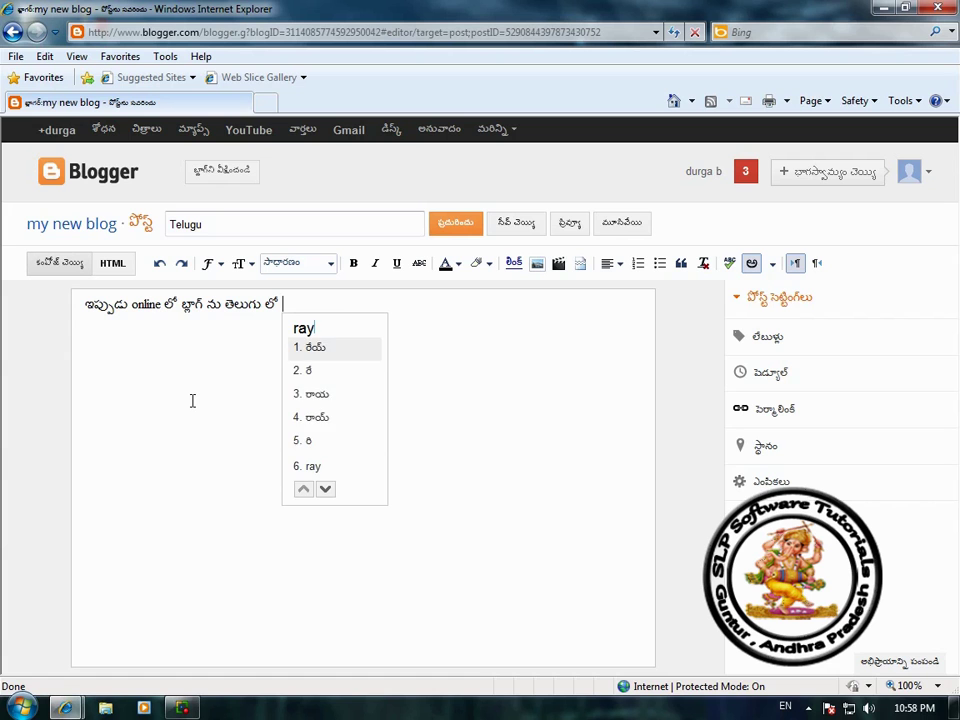
{"action": "type", "text": "avac"}
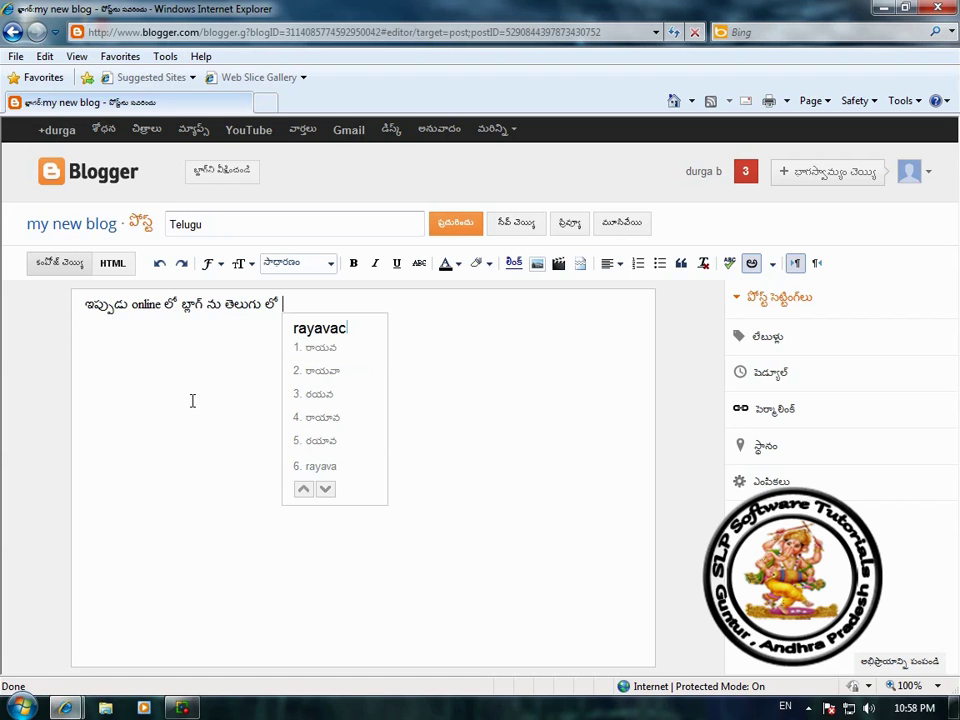
{"action": "type", "text": "hh"}
{"action": "key", "text": "BackSpace"}
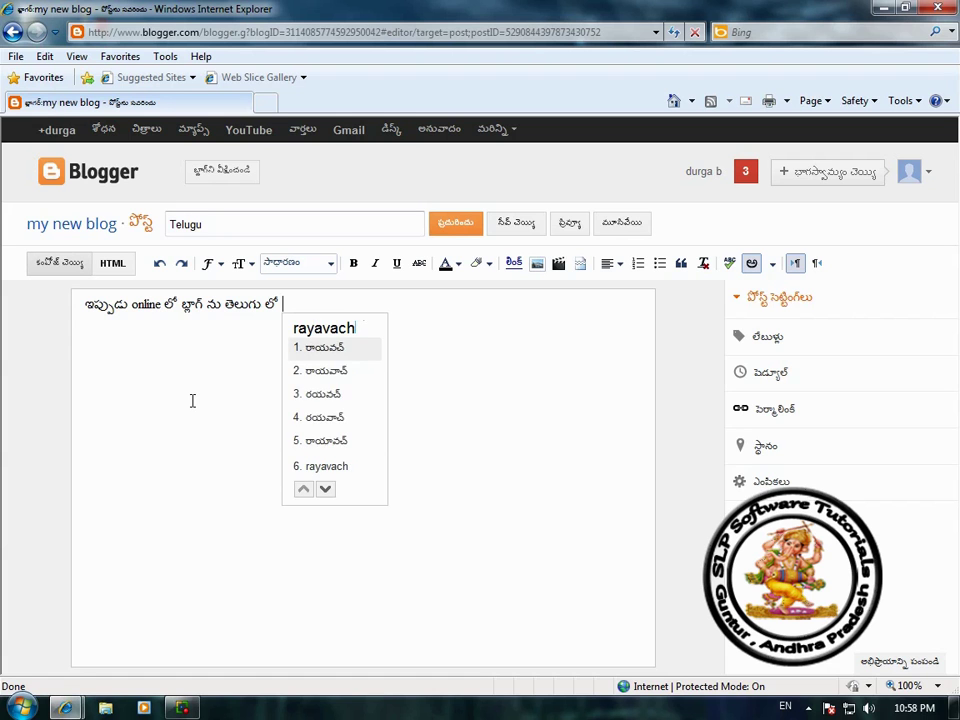
{"action": "type", "text": "chi"}
{"action": "key", "text": "BackSpace"}
{"action": "type", "text": "u"}
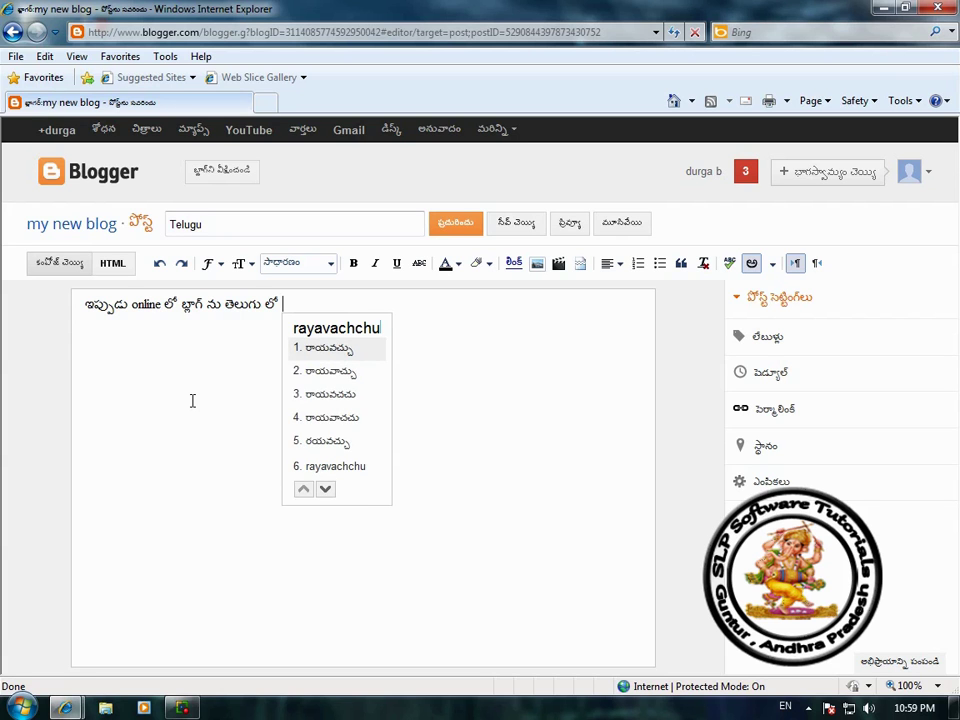
{"action": "key", "text": "space"}
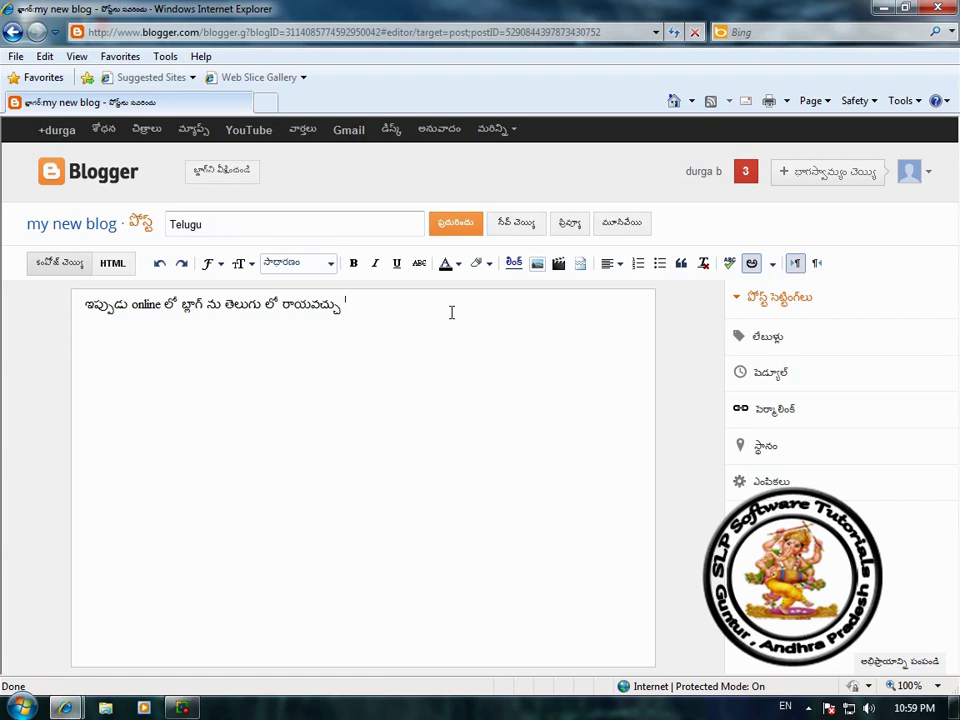
Publish the Telugu post and reload the public page of my new blog to view it
{"action": "left_click", "coordinate": [453, 226]}
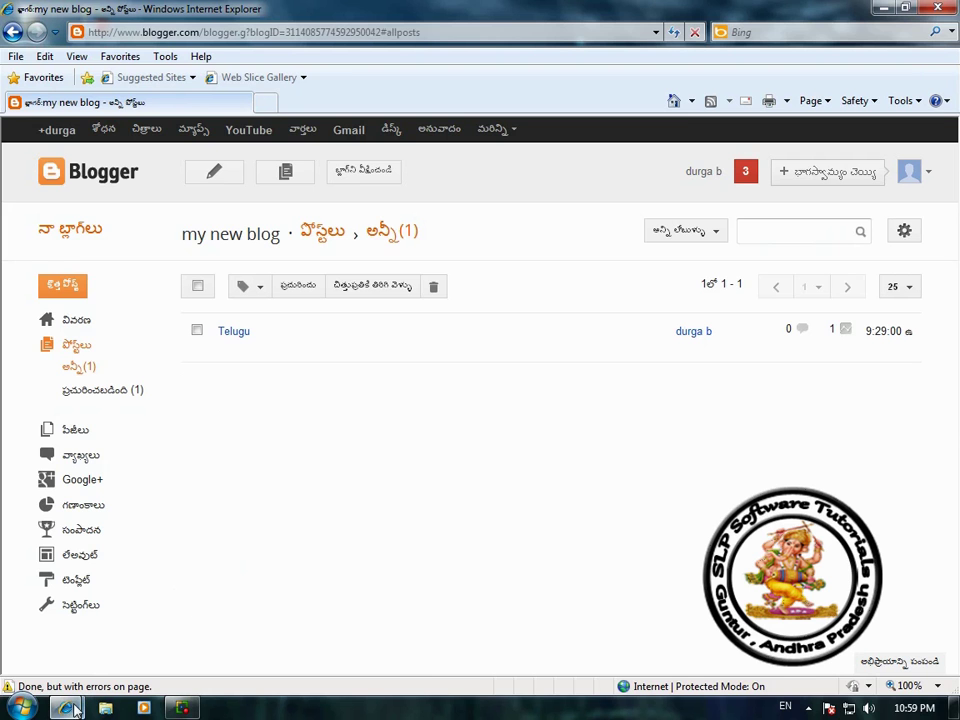
{"action": "mouse_move", "coordinate": [70, 708]}
{"action": "left_click", "coordinate": [257, 624]}
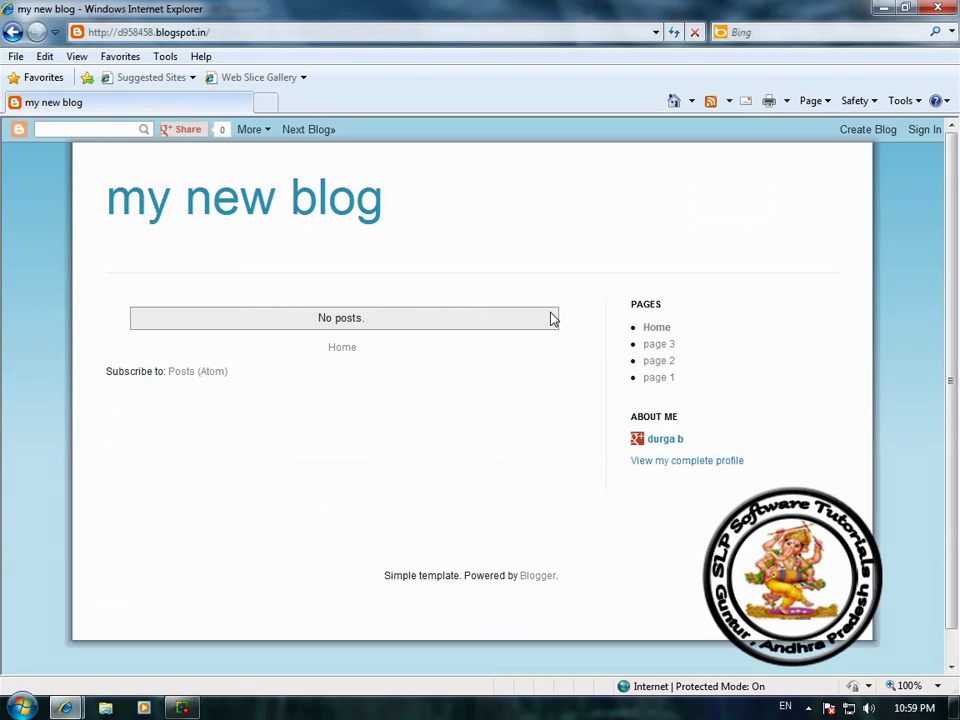
{"action": "left_click", "coordinate": [673, 32]}
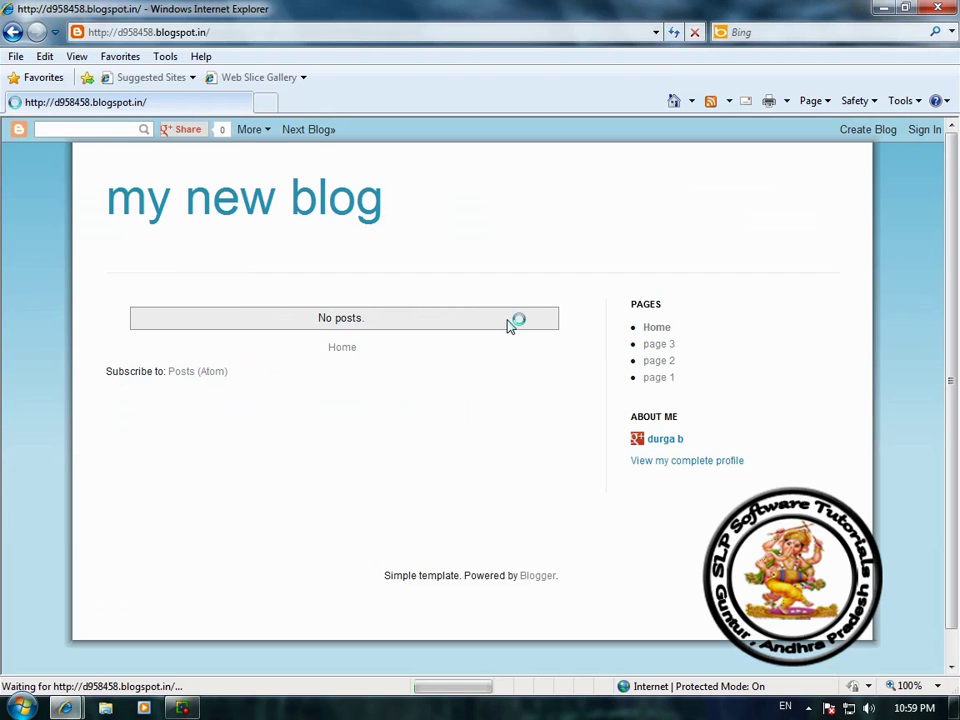